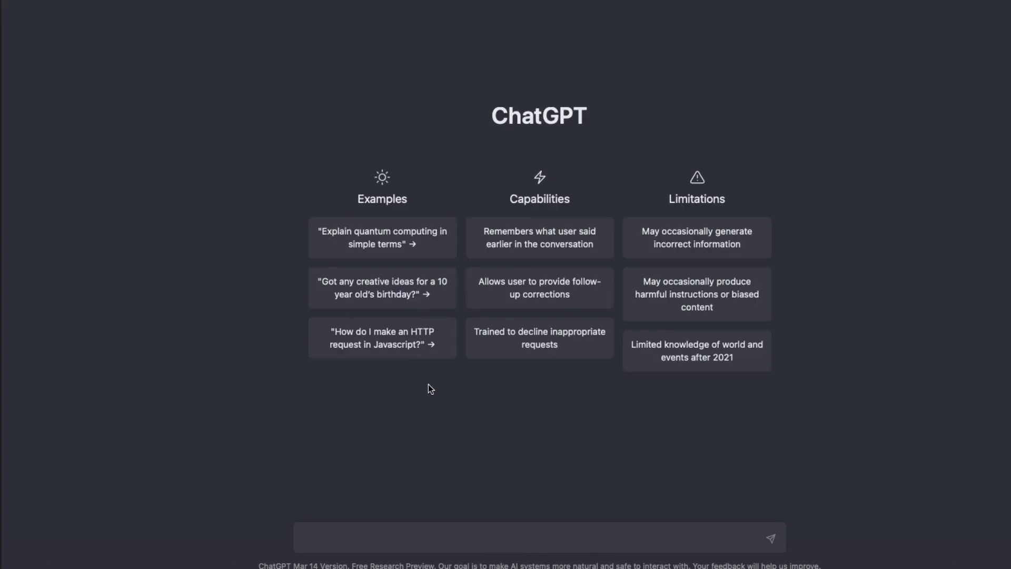
# Ask ChatGPT to 'take the role of an expert learning designer'
pyautogui.write('take the role of an expert learning designer')
pyautogui.press('Return')
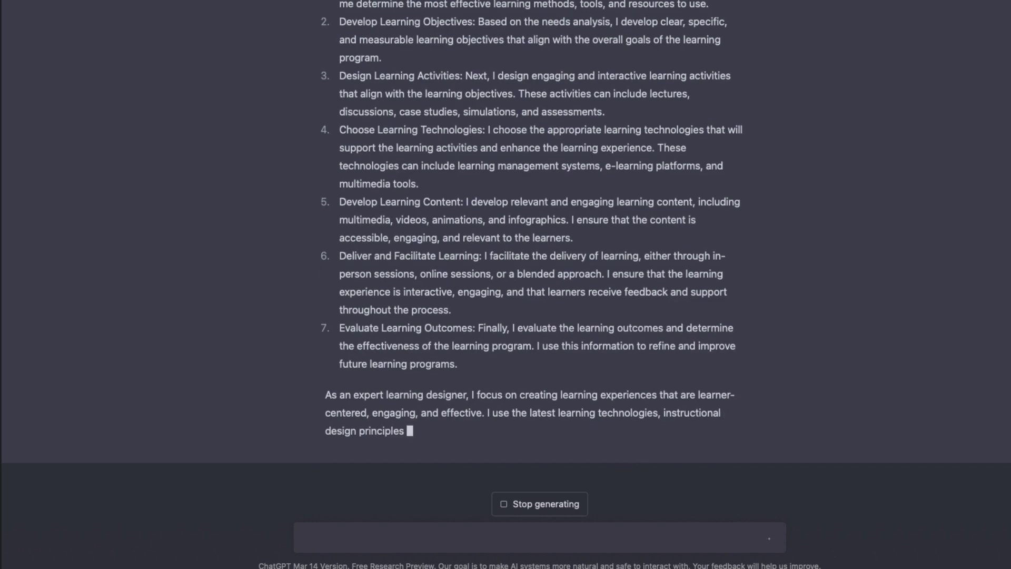
# Send the prepared request for a post-graduate technology-enhanced learning course description
pyautogui.click(421, 535)
pyautogui.write('write me a course description for a post-graduate level course on the topic of technology-enhanced learning')
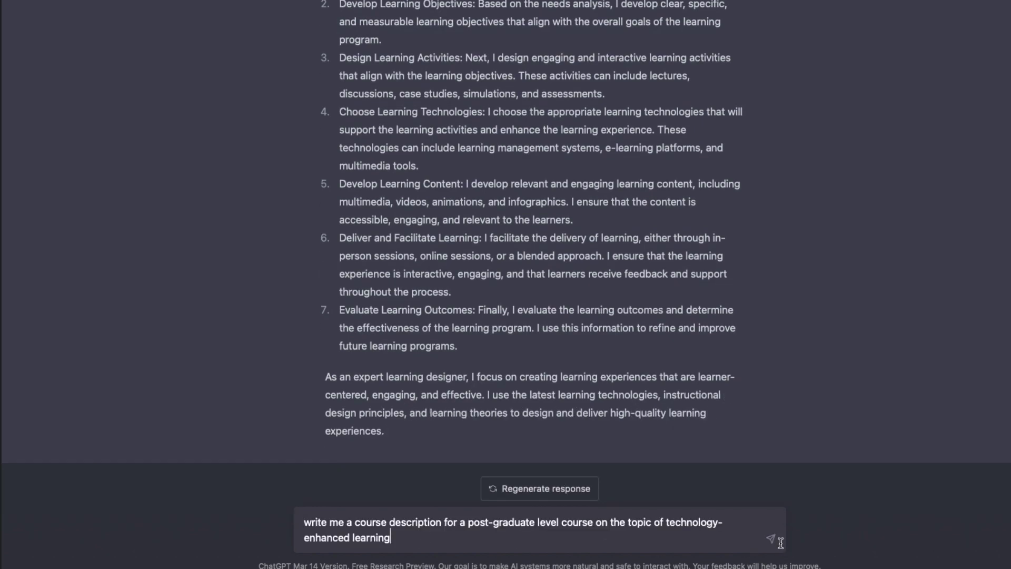
pyautogui.click(772, 539)
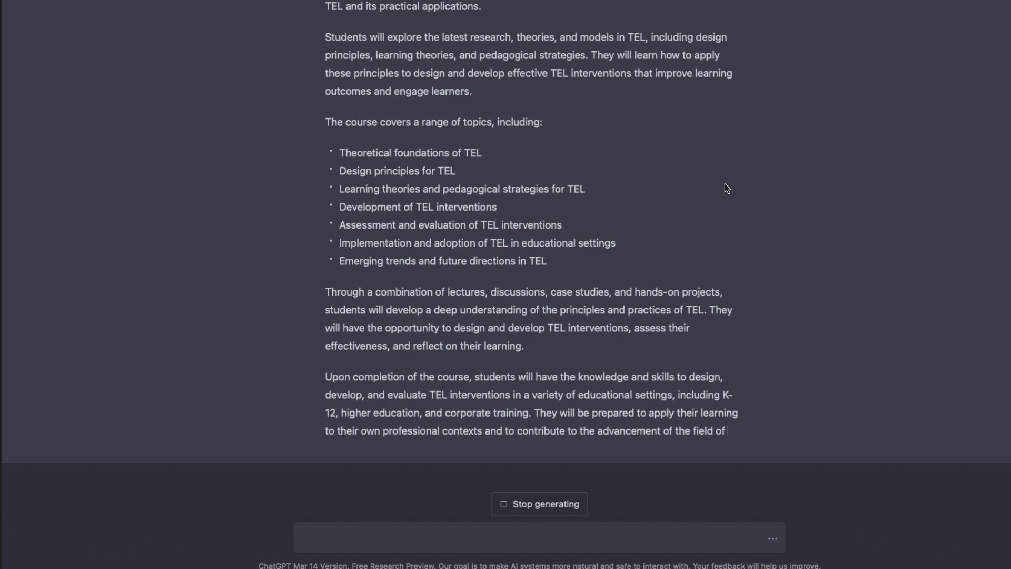
# Request 4–5 higher-order course learning outcomes from Bloom's revised taxonomy, aligned to the description
pyautogui.write("using Bloom's revised taxonomy generate 4-5 course-level learning outcomes to show higher-order thinking and are aligned to my course description.")
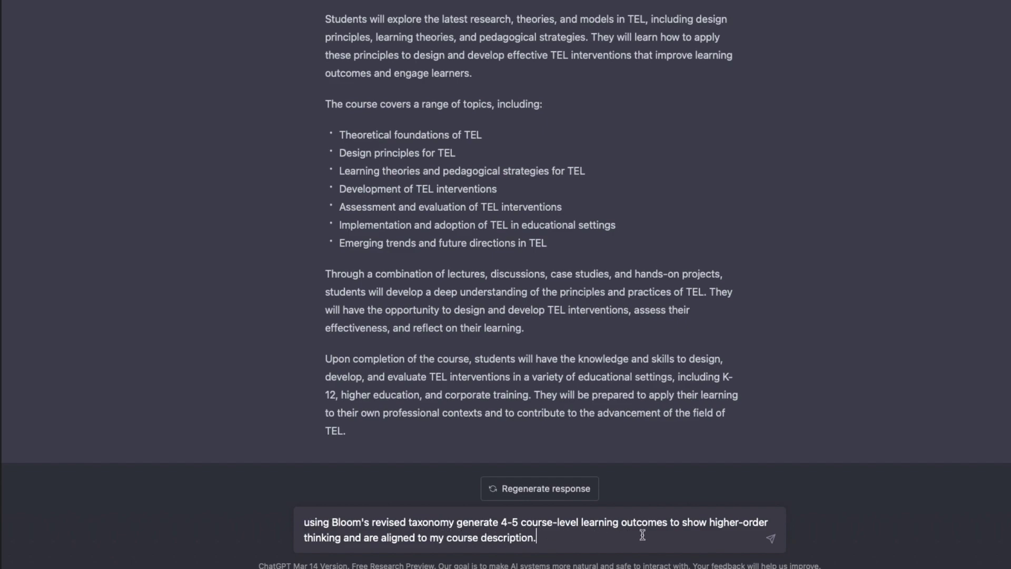
pyautogui.click(771, 540)
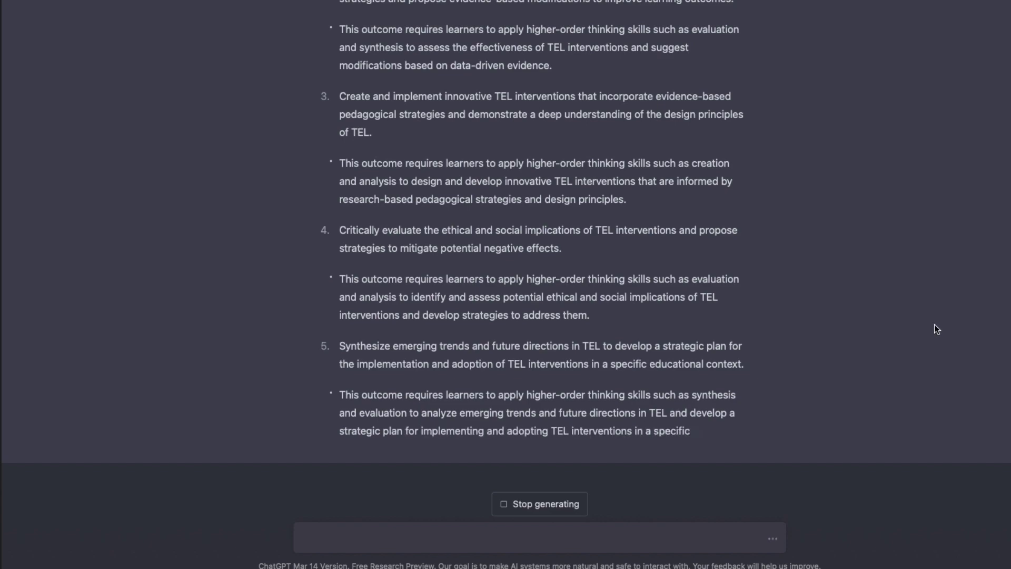
# Request five creative summative assessment ideas, inserting 'summative' into the prepared prompt
pyautogui.click(460, 537)
pyautogui.write('give me creatve assessment ideas that are linked to the achievement of these learning outcomes.')
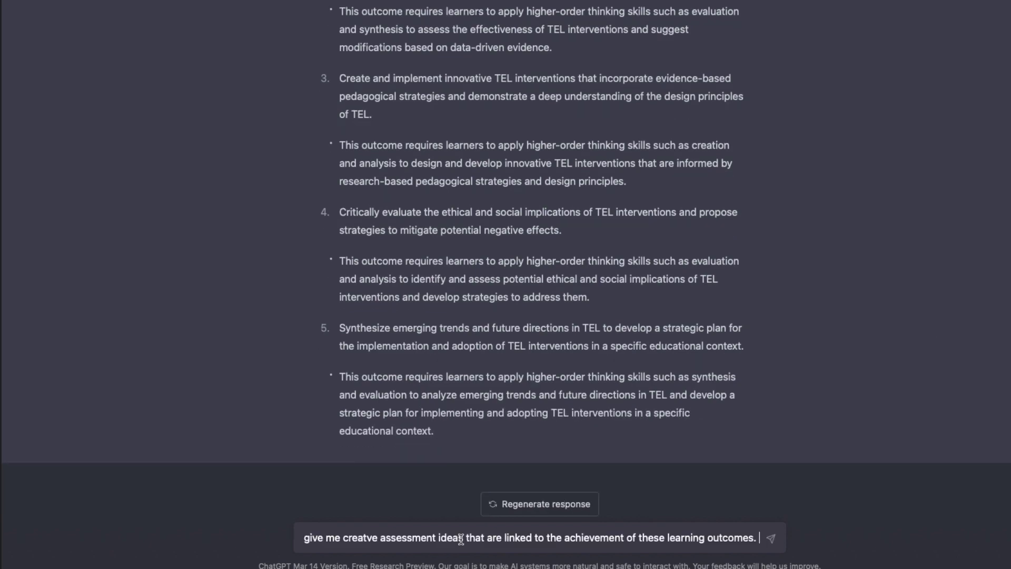
pyautogui.click(380, 538)
pyautogui.write('summative')
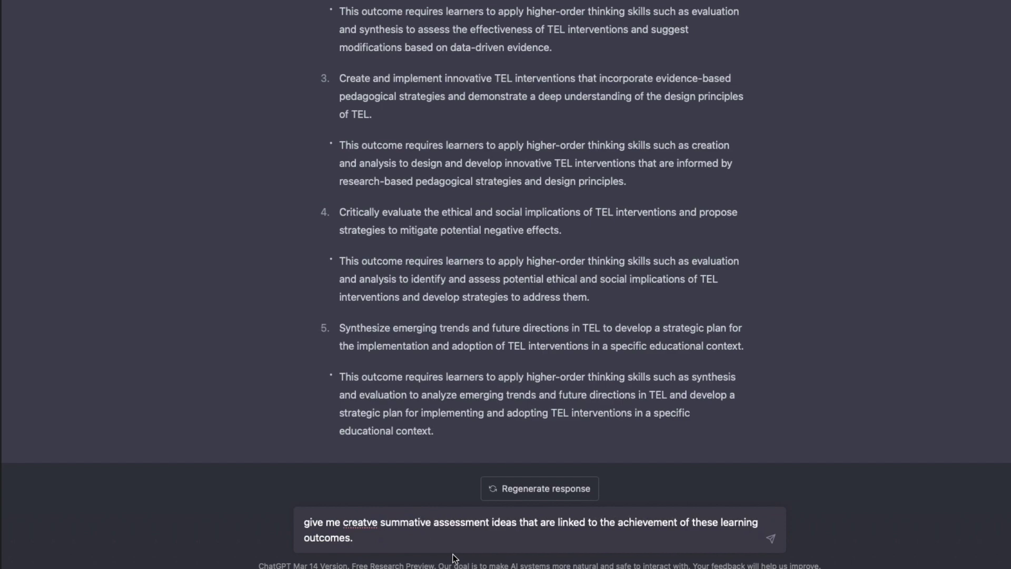
pyautogui.click(770, 539)
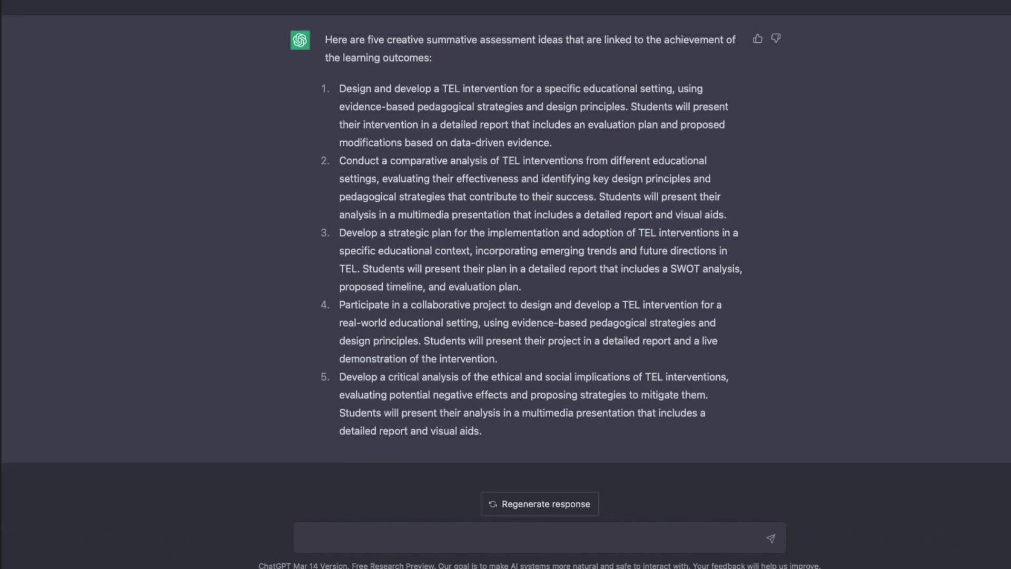
# Copy learning outcome 1 into a new prompt requesting objectives via Bloom's revised taxonomy
pyautogui.scroll(9, 547, 291)
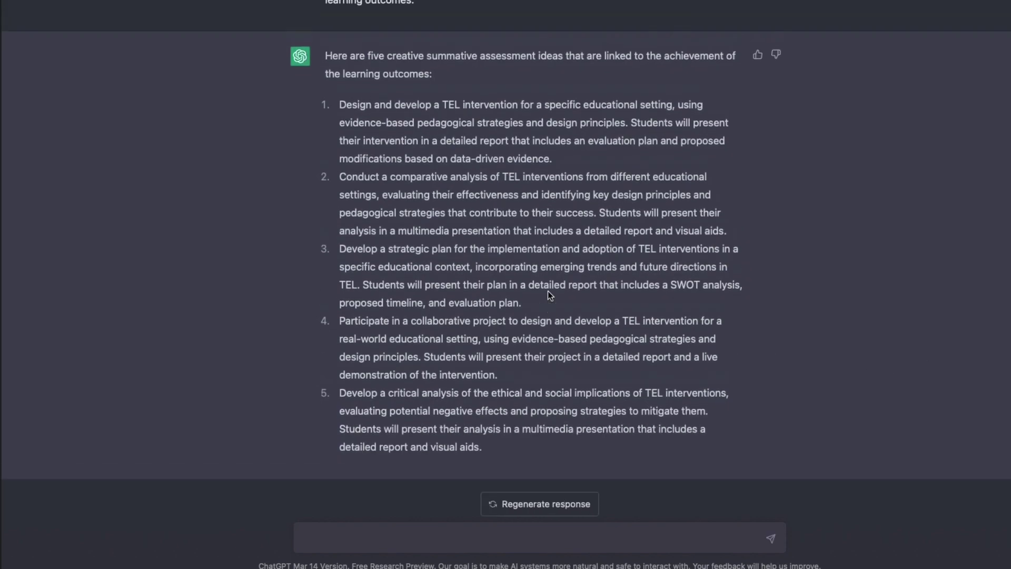
pyautogui.scroll(4, 545, 289)
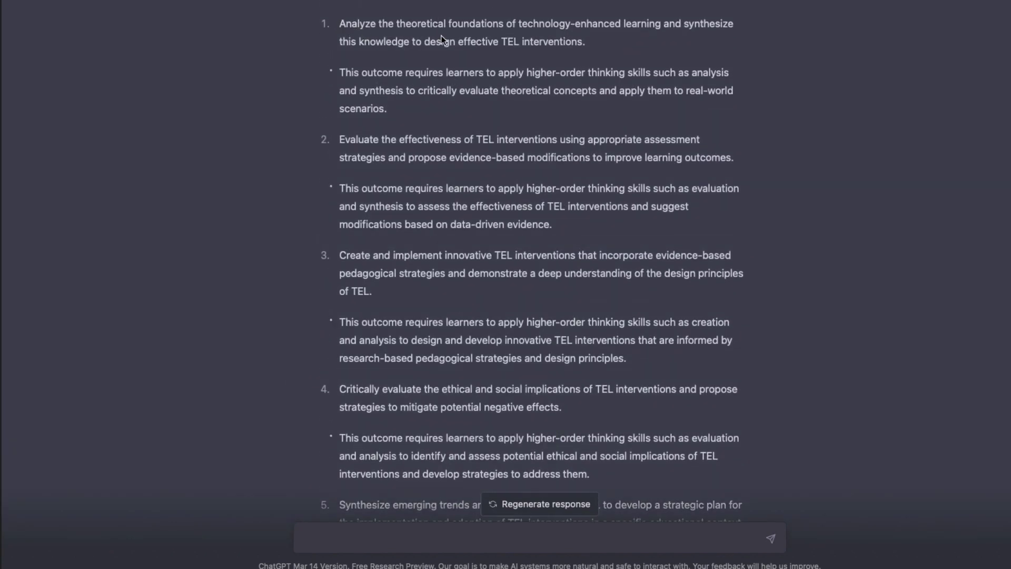
pyautogui.moveTo(585, 41); pyautogui.dragTo(338, 22)
pyautogui.scroll(-10, 614, 376)
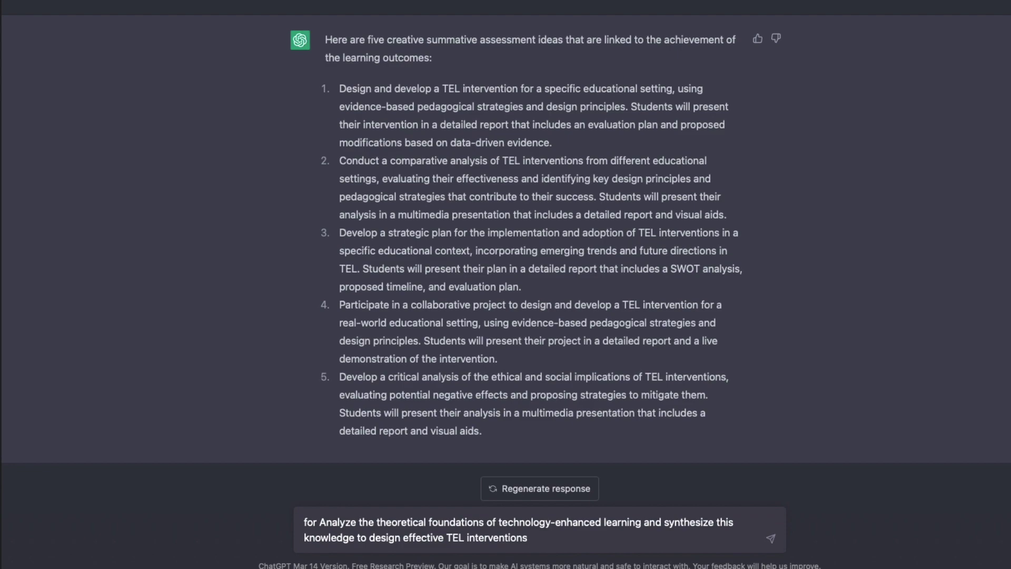
pyautogui.write('learning outcome ')
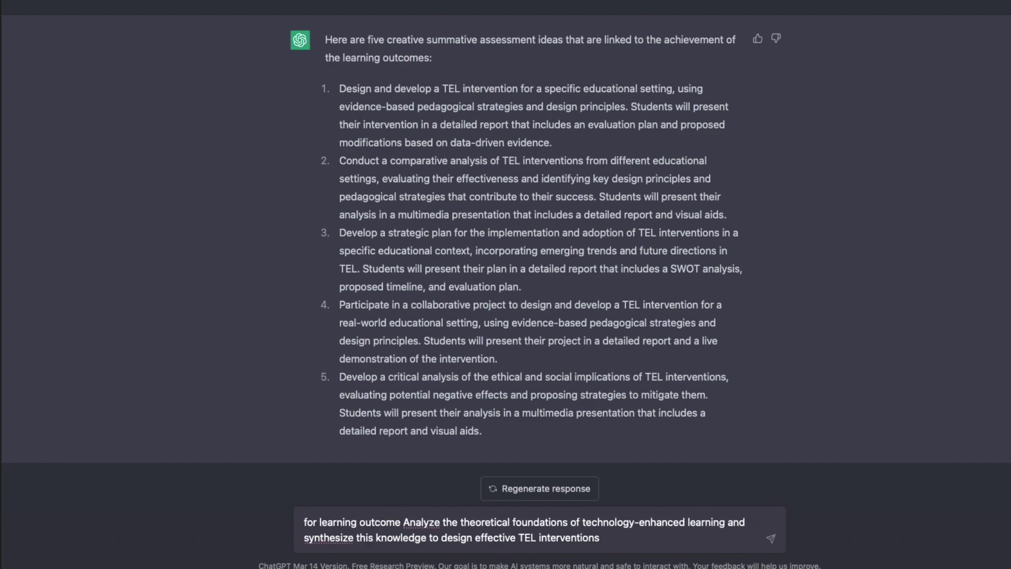
pyautogui.write('1. ')
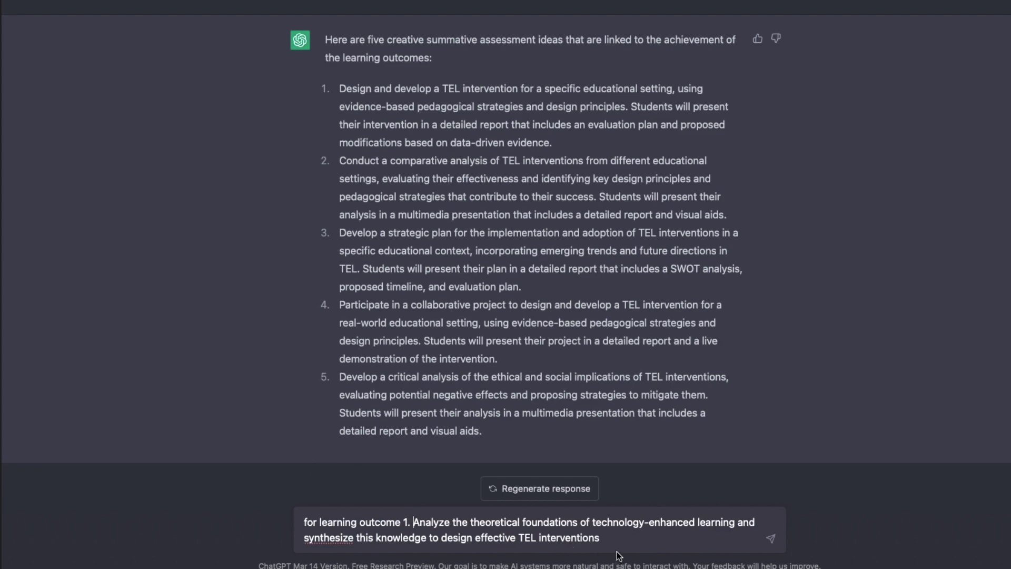
pyautogui.write(' using blooms revised taxonomy')
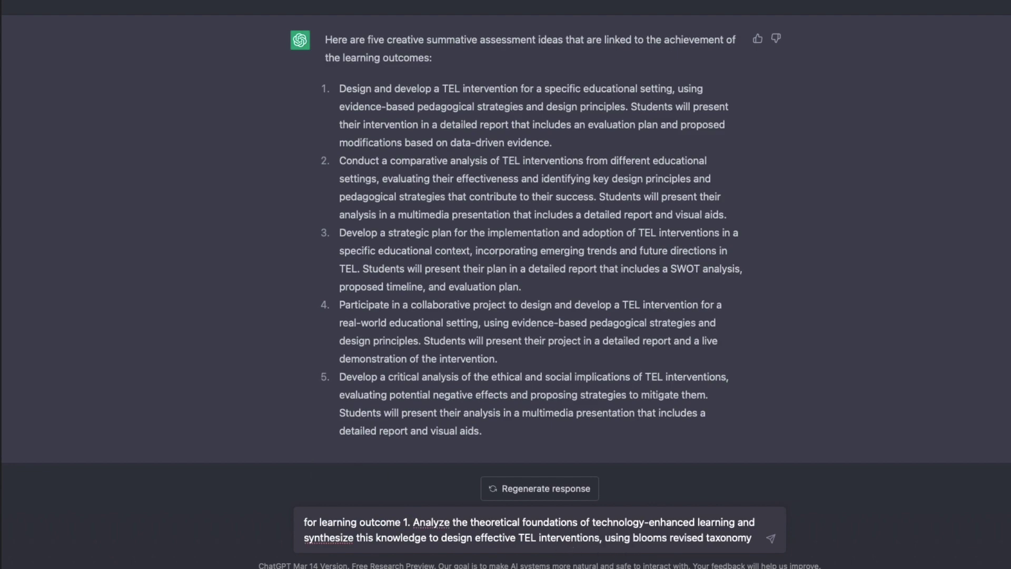
pyautogui.write(' generate 3 learning objectives')
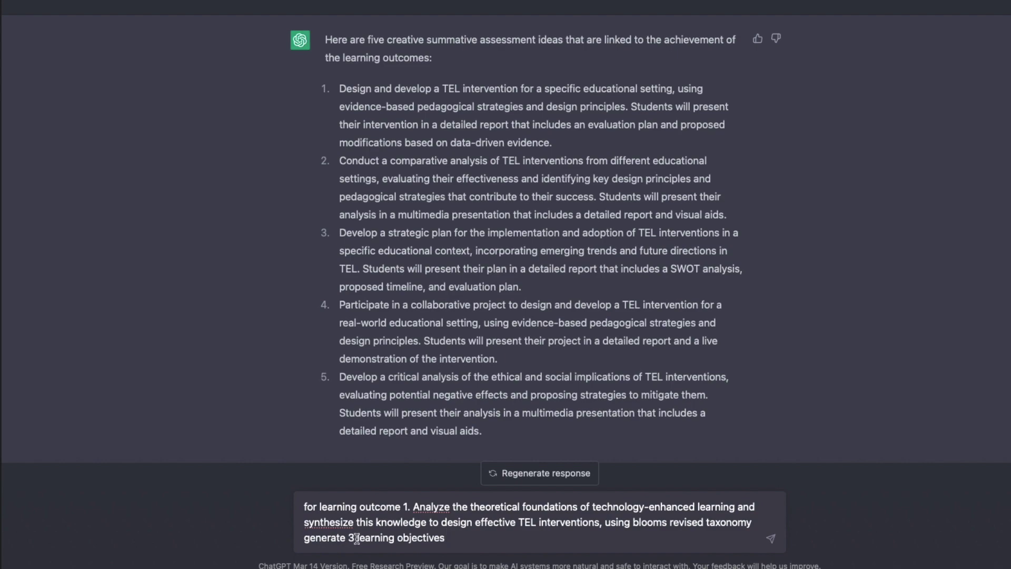
# Complete the prompt with 'session' and send it for learning outcome 1's session objectives
pyautogui.write('ession')
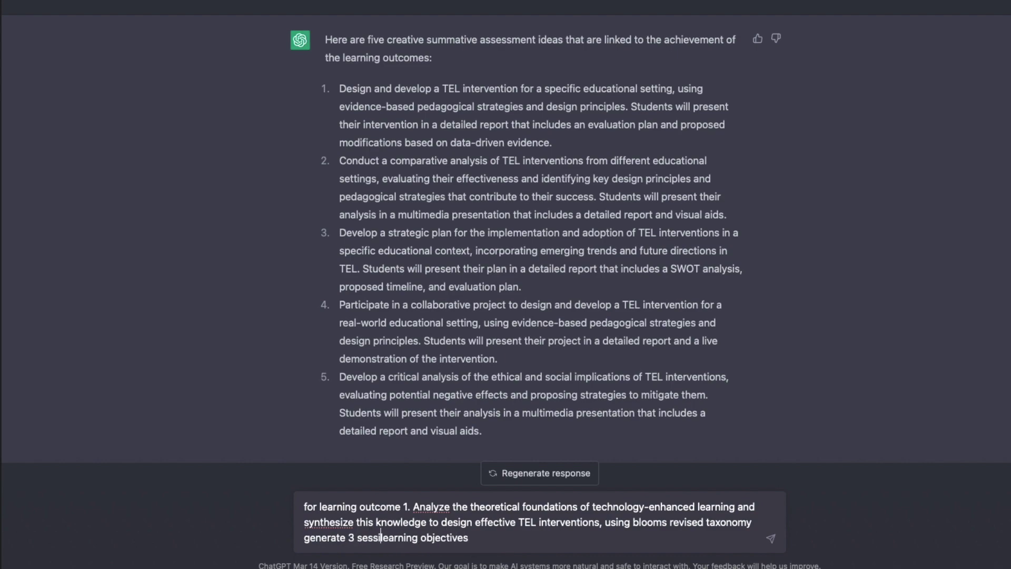
pyautogui.press('Return')
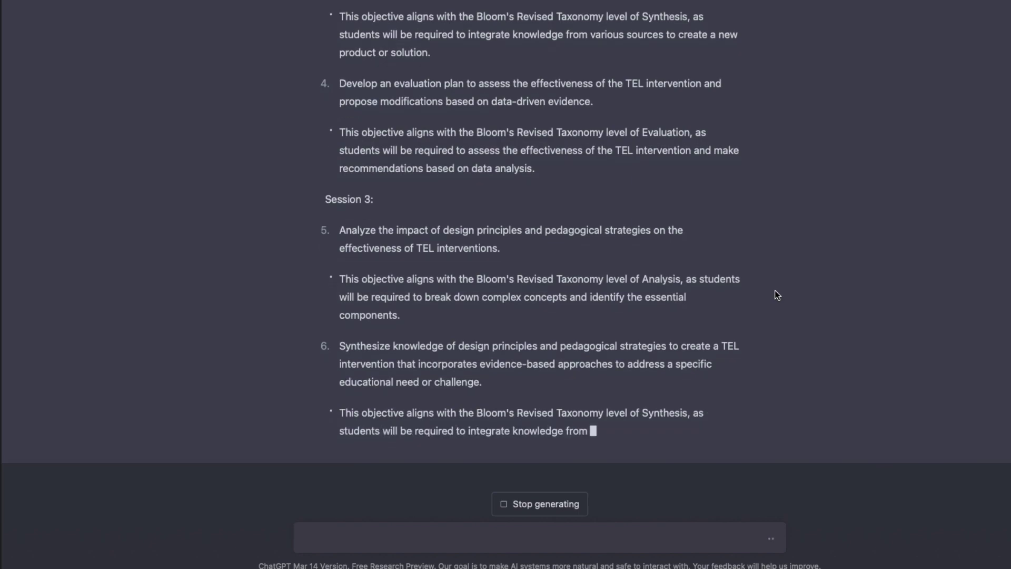
# Request three assessment-for-learning ideas for objectives 5 and 6, adding 'generate' and '6' to the prompt
pyautogui.click(350, 543)
pyautogui.write('assessment for learning ideas that are linked to those learning objectives')
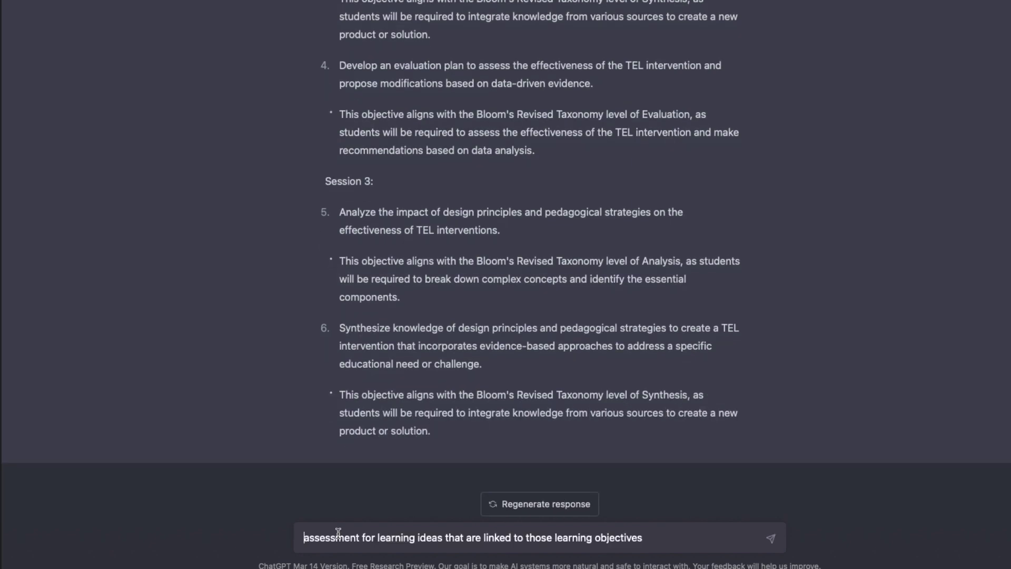
pyautogui.write('generate')
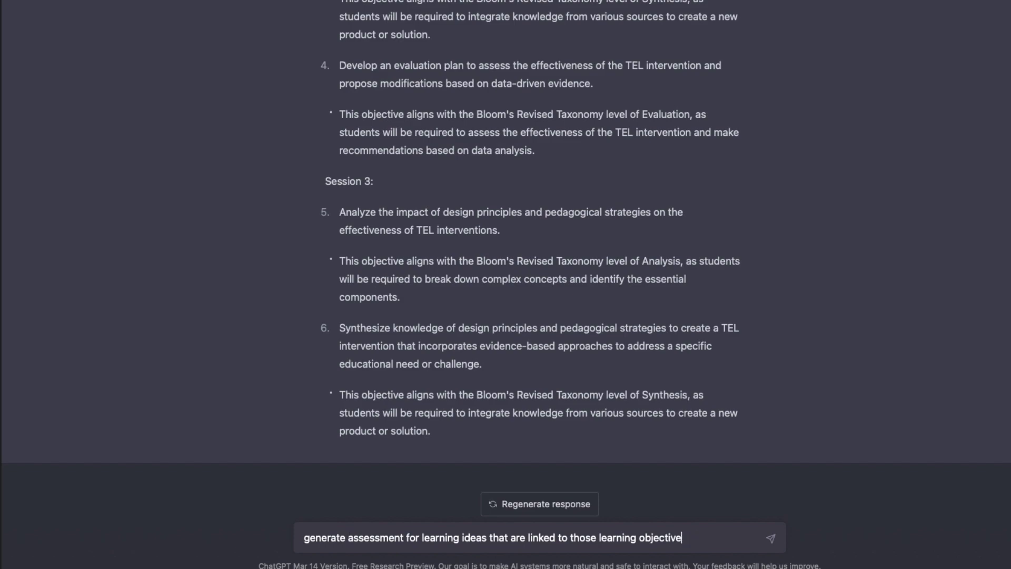
pyautogui.press('BackSpace')
pyautogui.press('BackSpace')
pyautogui.press('BackSpace')
pyautogui.press('BackSpace')
pyautogui.press('BackSpace')
pyautogui.press('BackSpace')
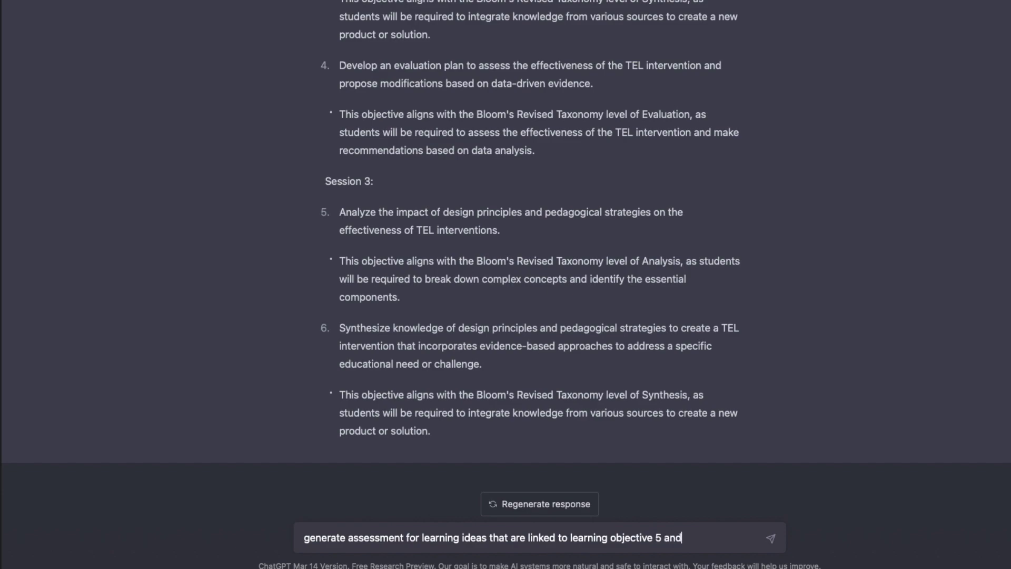
pyautogui.write('6')
pyautogui.press('Return')
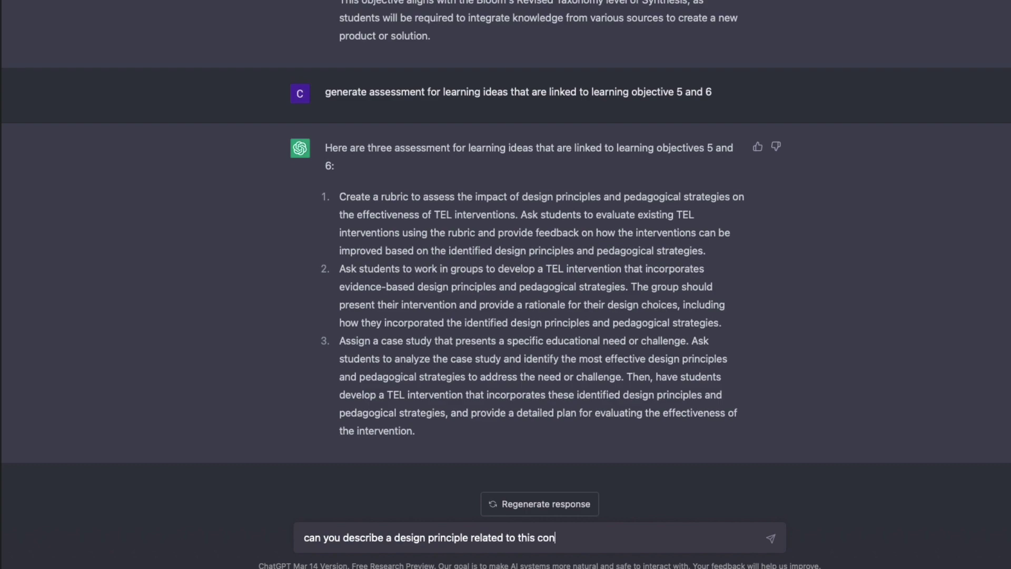
# Send the design-principle question, then draft a video script request on 'Learner-centered design for the appropriate audience'
pyautogui.press('Return')
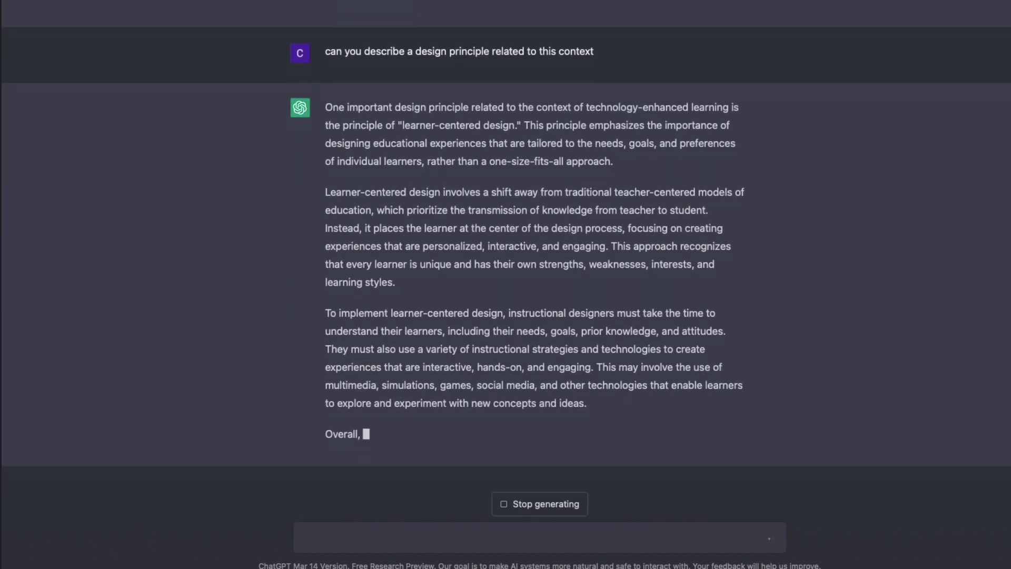
pyautogui.moveTo(326, 154); pyautogui.dragTo(441, 155)
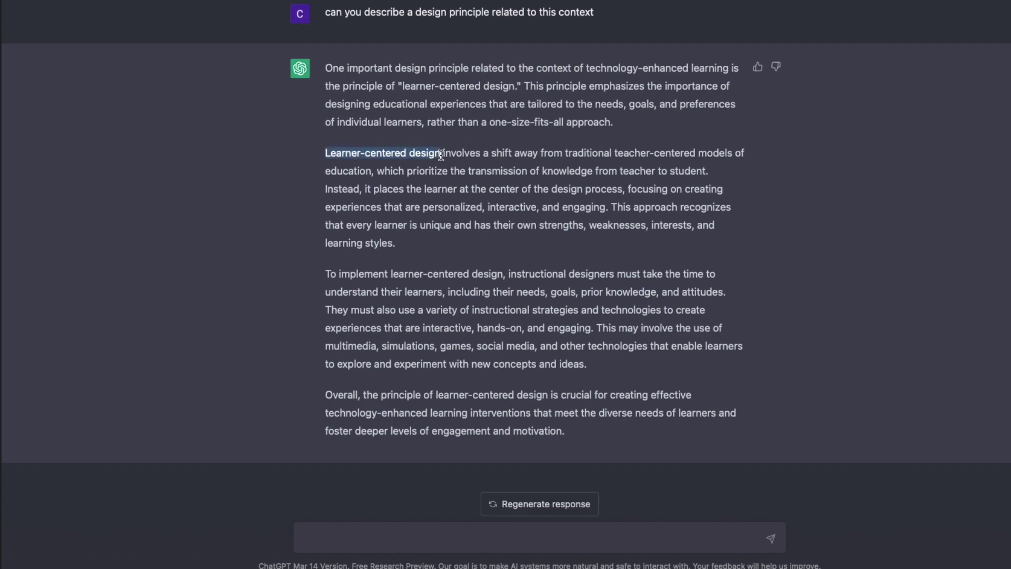
pyautogui.click(379, 539)
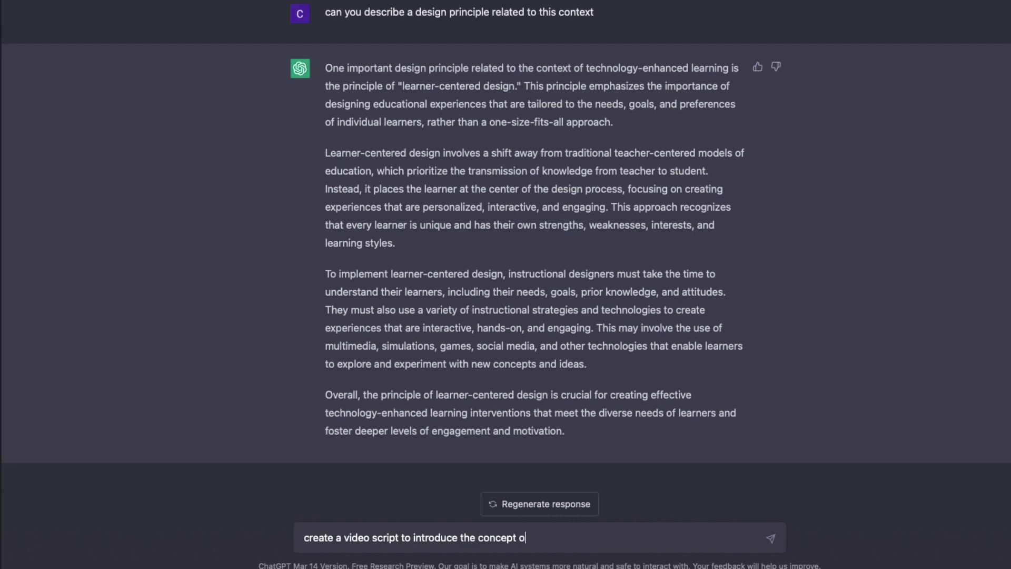
pyautogui.write('Learner-centered design')
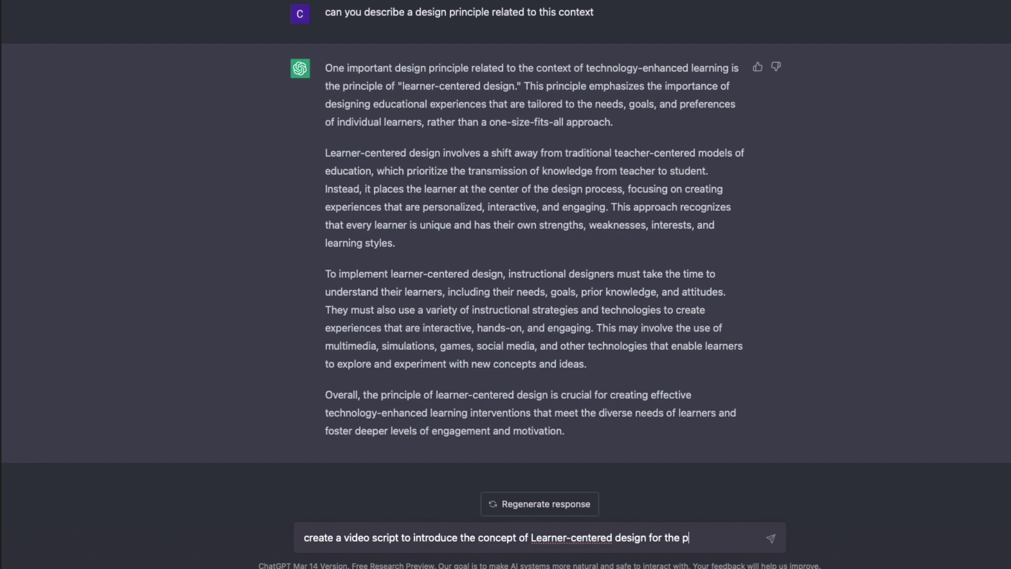
pyautogui.write(' for the appro')
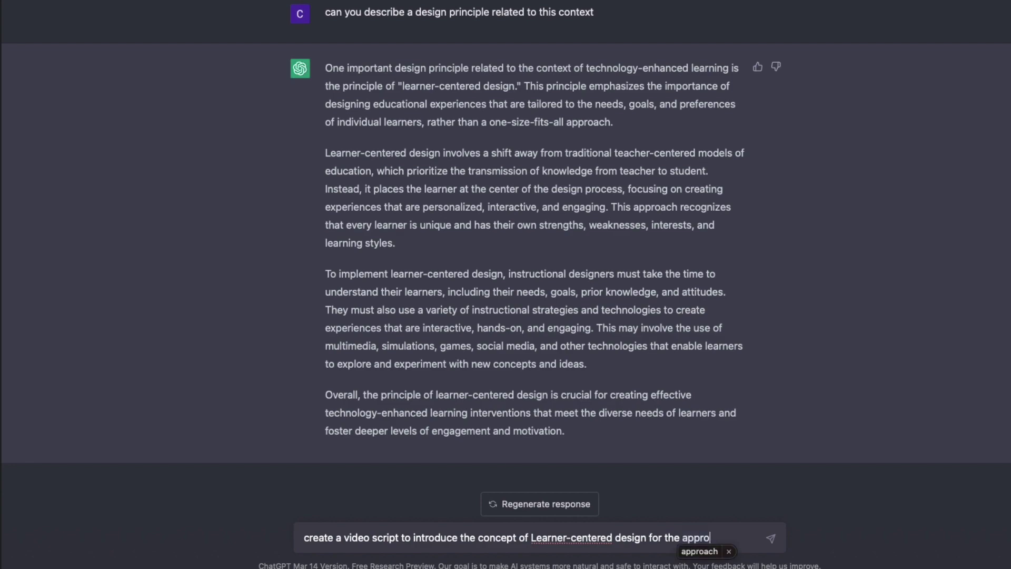
pyautogui.write('priate a')
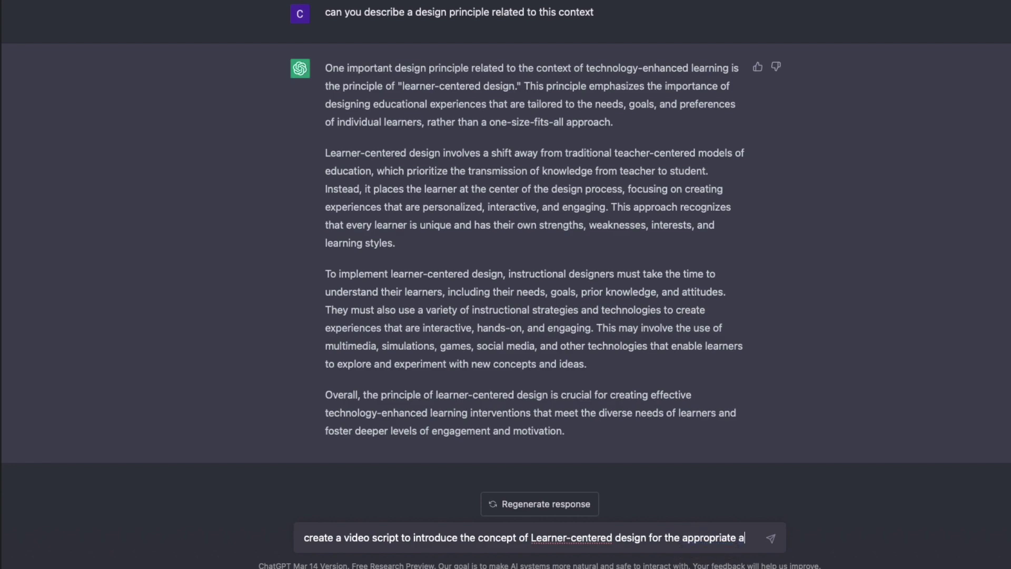
pyautogui.write('udience level')
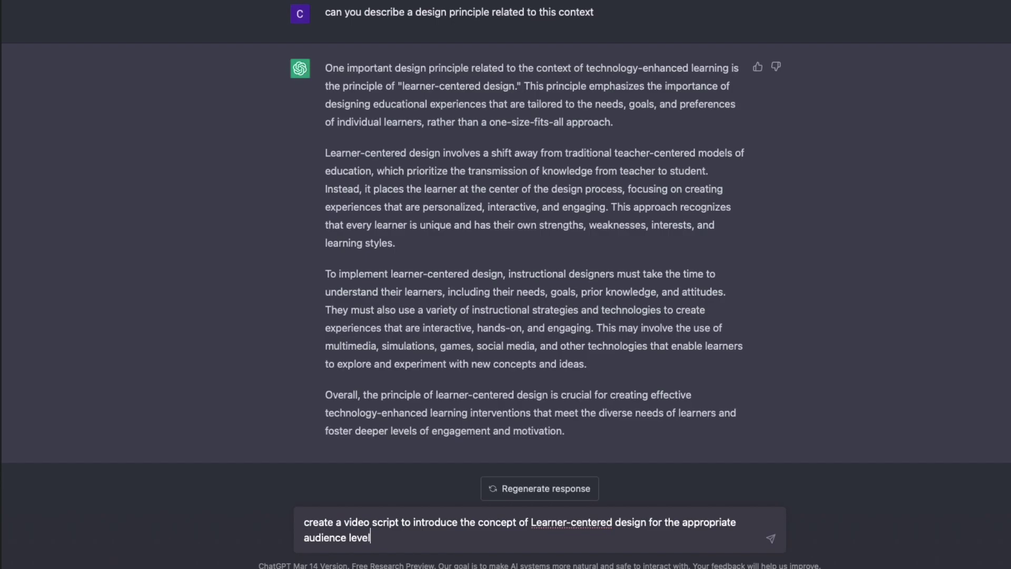
# Send the video script request and select the finished script from 'Title:' to the end
pyautogui.press('Return')
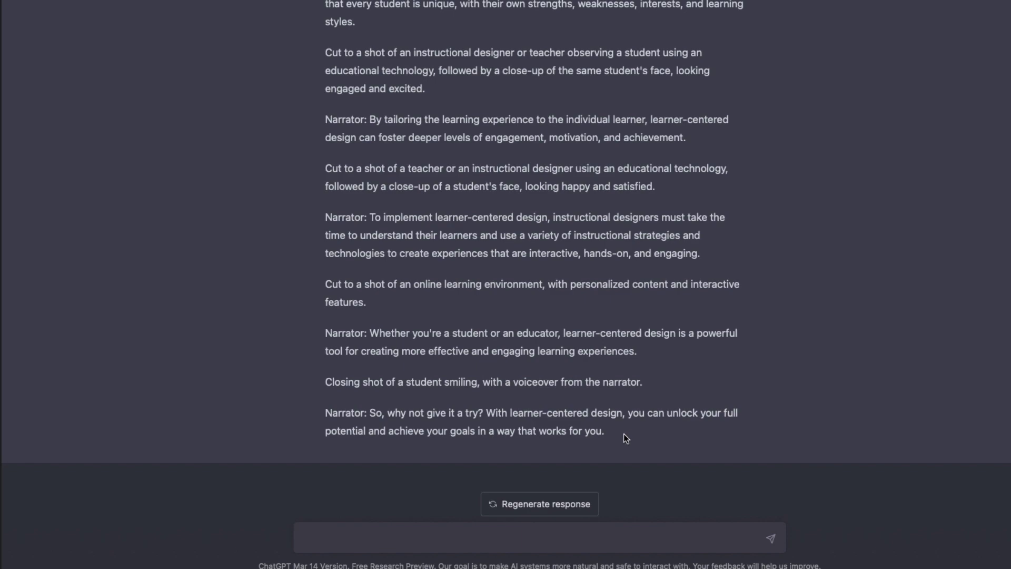
pyautogui.moveTo(618, 434); pyautogui.dragTo(328, 316)
pyautogui.press('super+c')
pyautogui.scroll(5, 485, 396)
pyautogui.scroll(7, 337, 350)
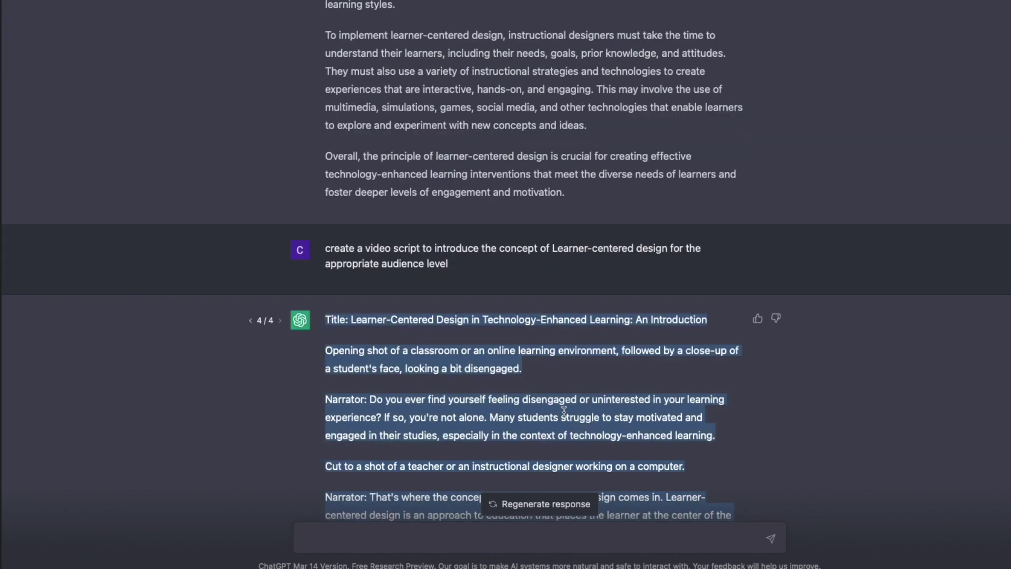
# Paste the script into a new Word document using Paste Special with Unformatted Text
pyautogui.press('super+Tab')
pyautogui.press('super+n')
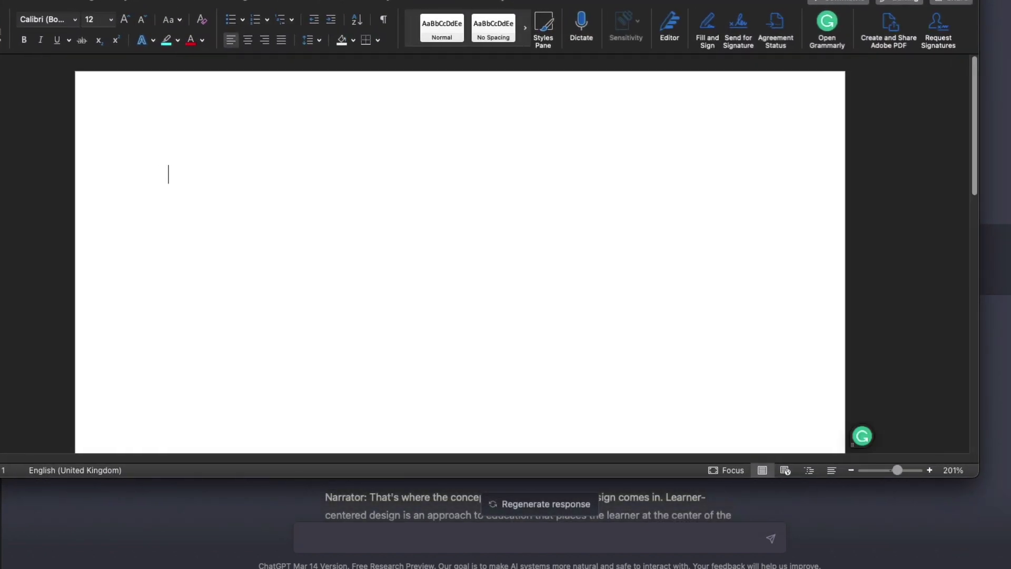
pyautogui.click(1, 1)
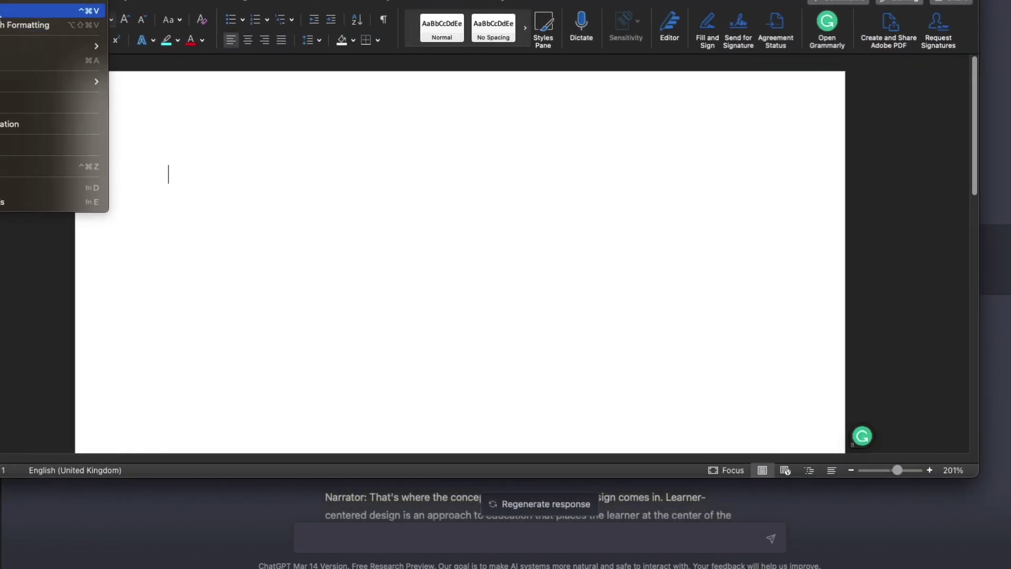
pyautogui.click(2, 12)
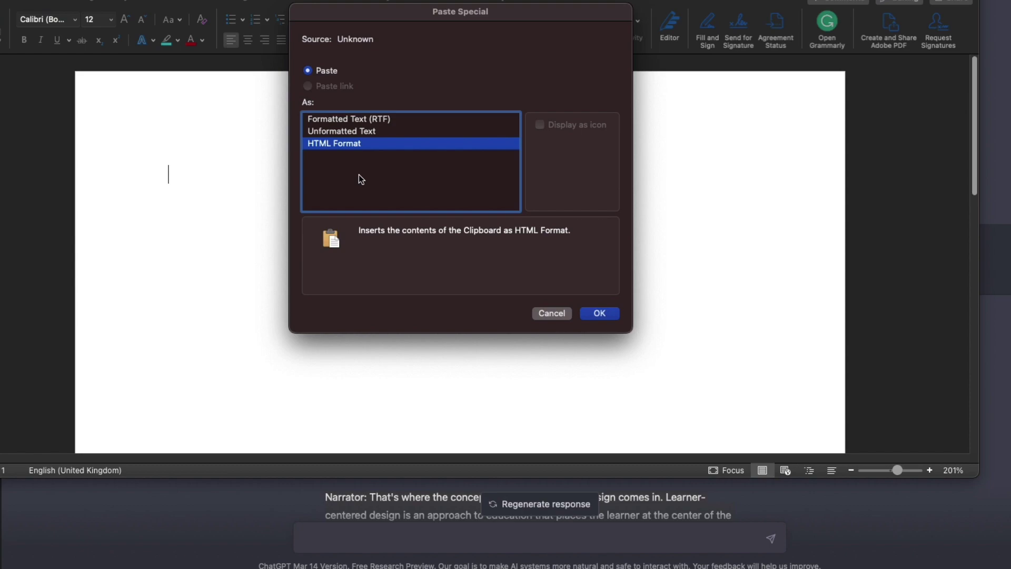
pyautogui.click(375, 131)
pyautogui.click(599, 314)
pyautogui.scroll(15, 564, 406)
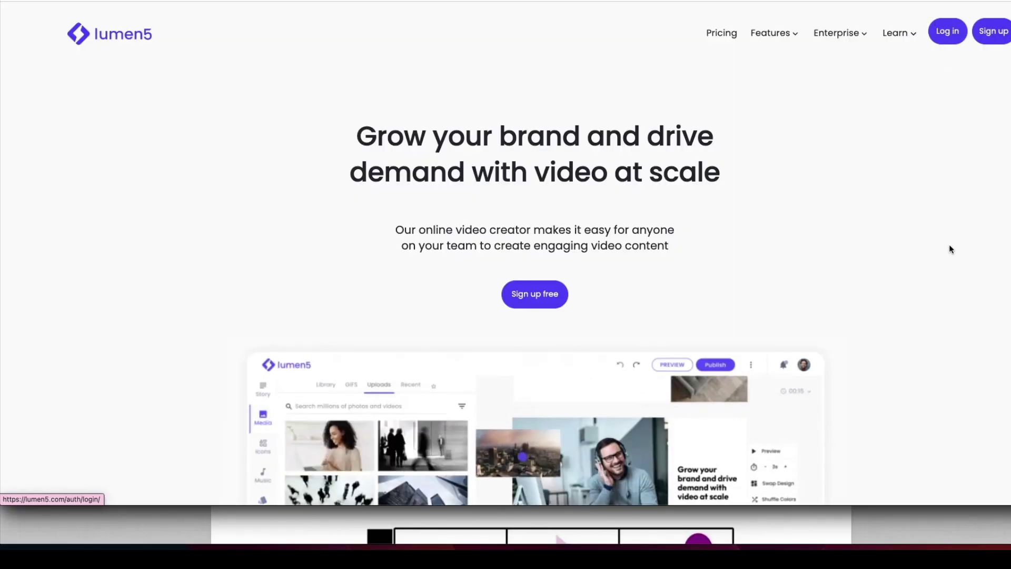
# Log in to Lumen5 and start a new video from the Curly template
pyautogui.click(506, 249)
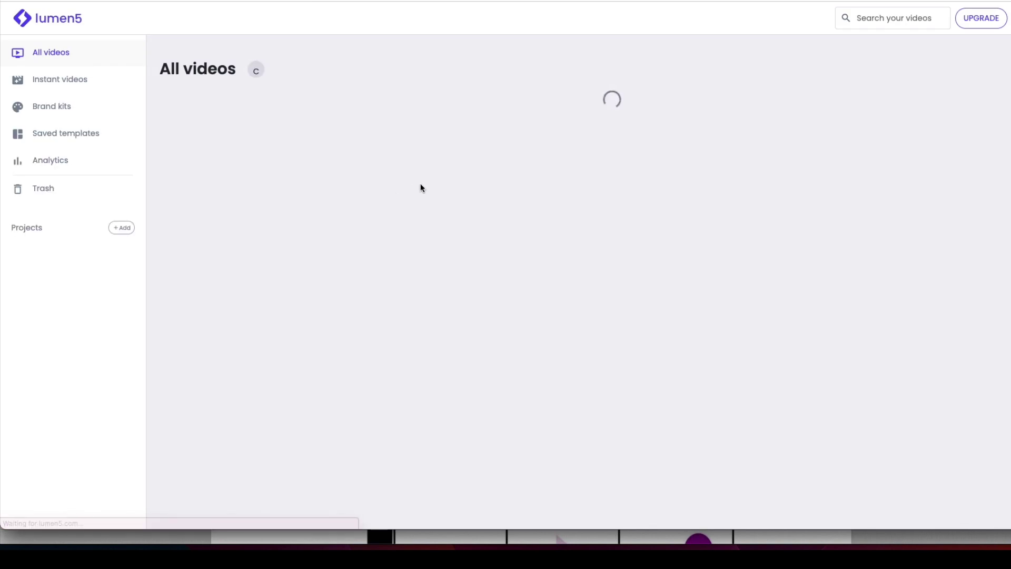
pyautogui.click(247, 175)
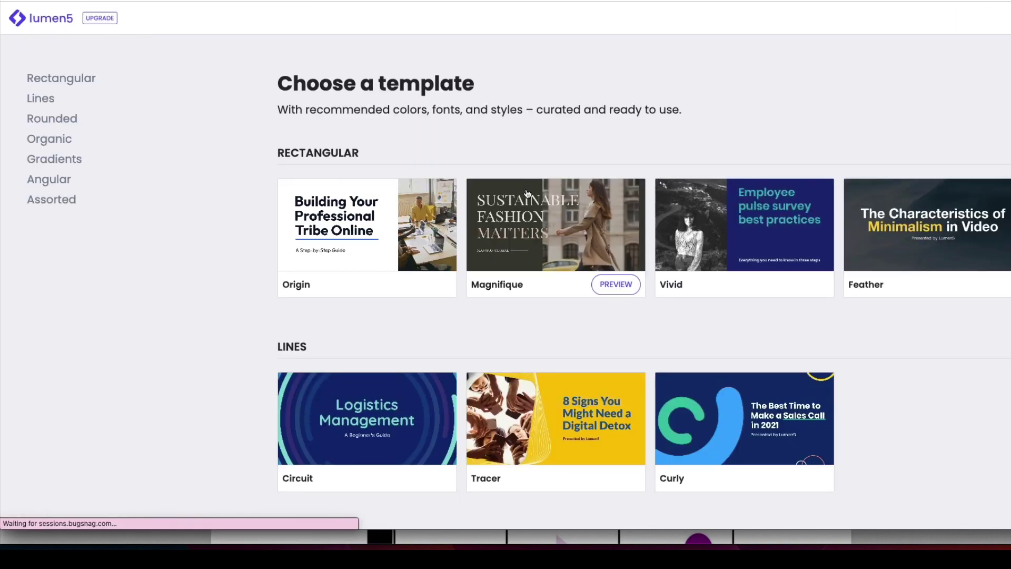
pyautogui.scroll(-3, 700, 184)
pyautogui.click(724, 247)
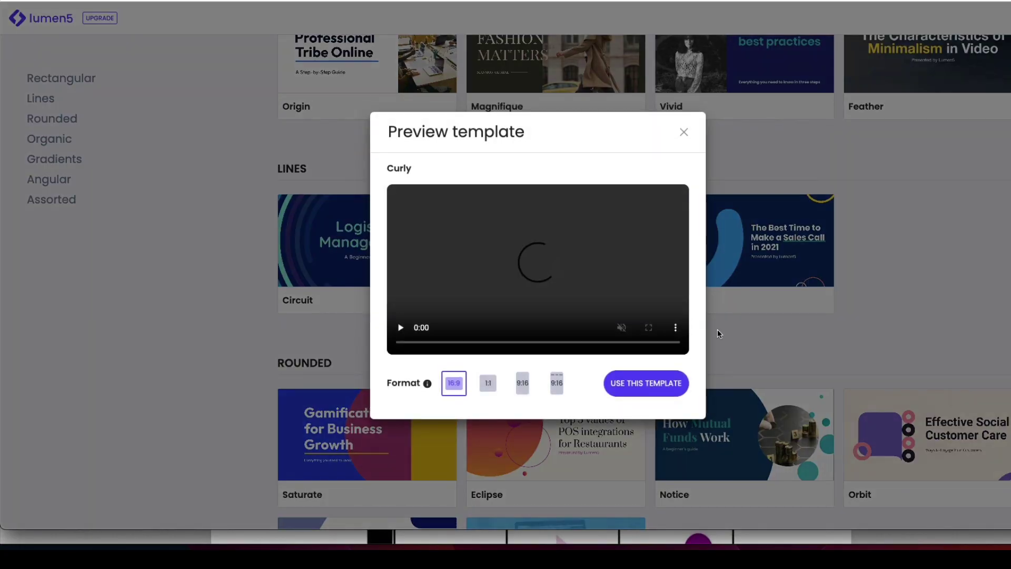
pyautogui.click(646, 382)
# Select all of the script in the Word document and copy it
pyautogui.press('super+Tab')
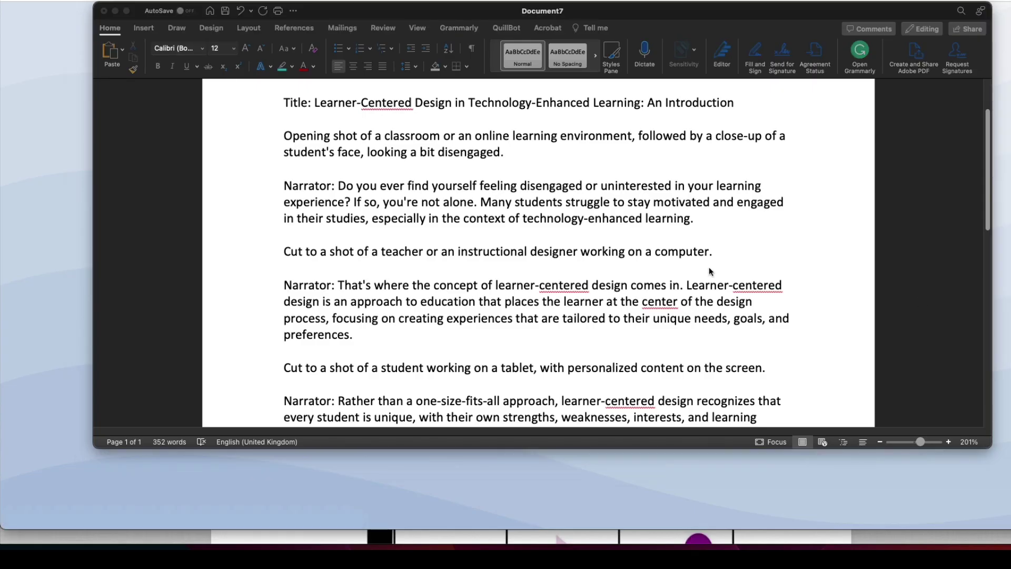
pyautogui.click(79, 2)
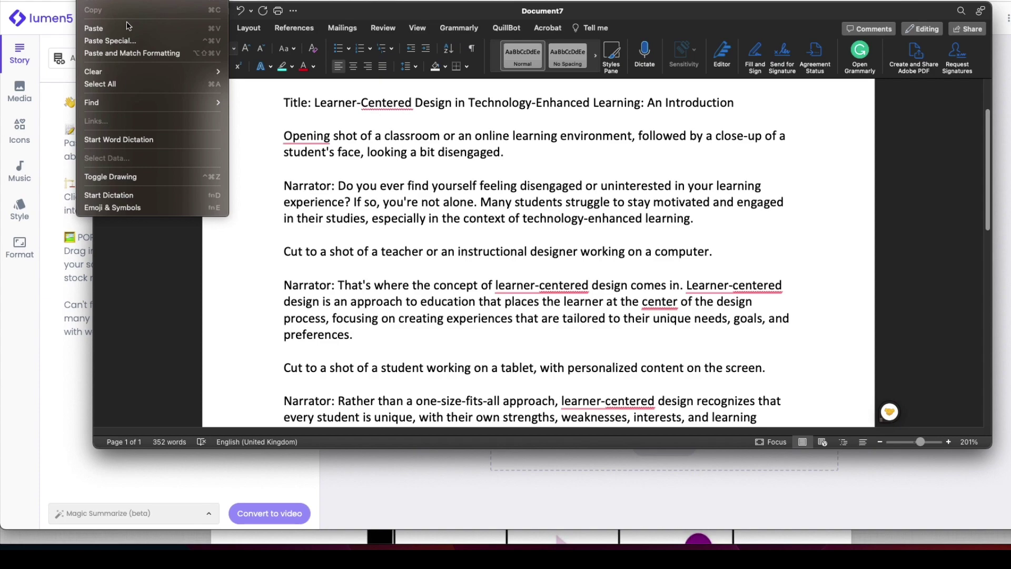
pyautogui.click(131, 74)
pyautogui.click(152, 2)
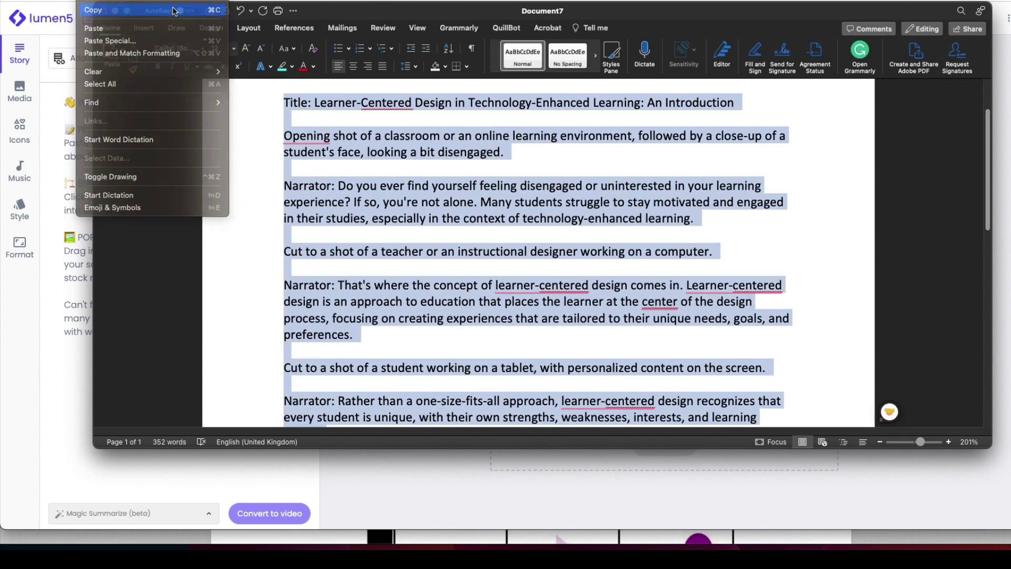
pyautogui.click(158, 43)
pyautogui.click(299, 485)
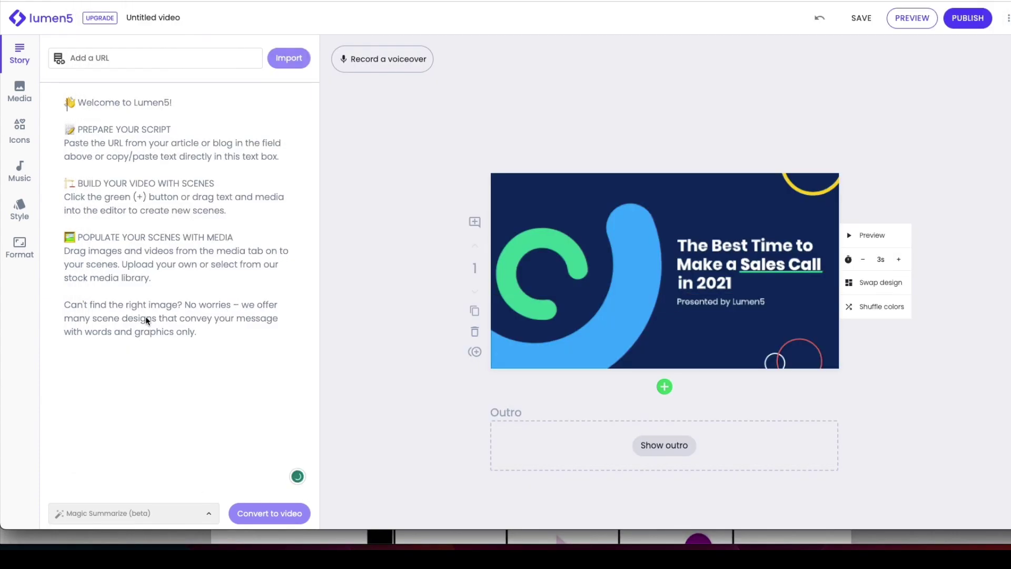
# Paste the learner-centered design script into the Story box and convert it to video slides
pyautogui.click(72, 104)
pyautogui.press('super+v')
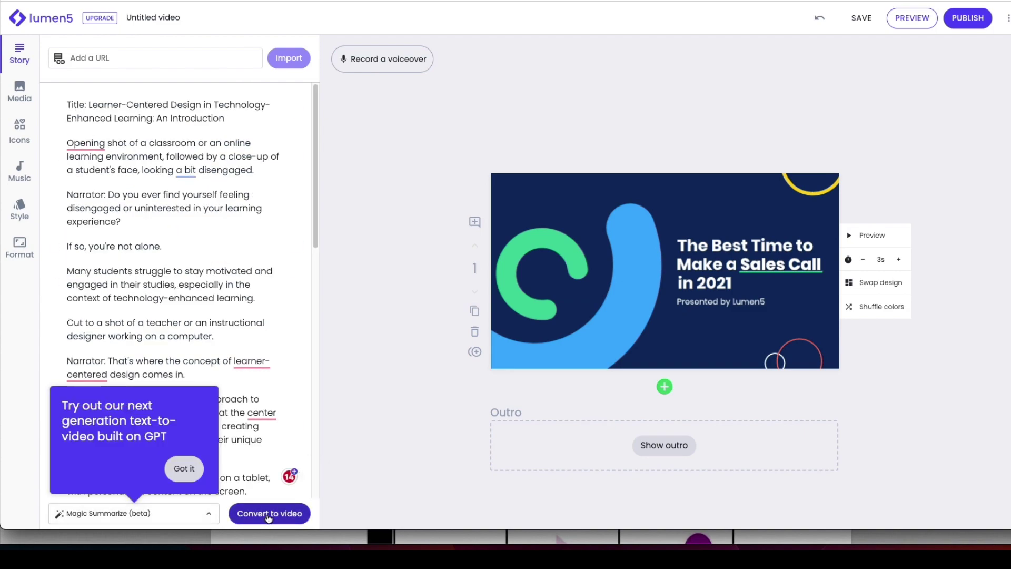
pyautogui.click(269, 518)
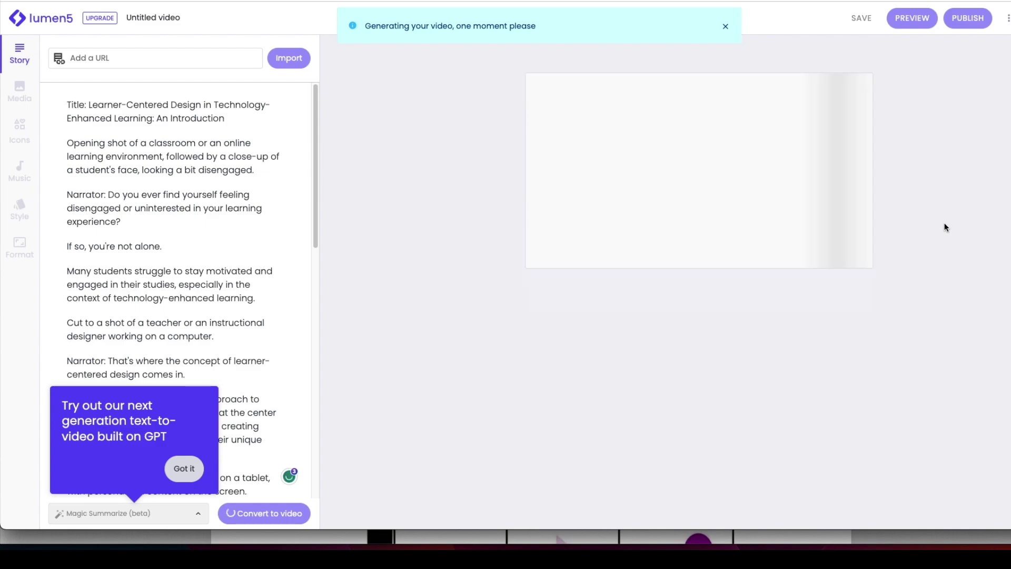
pyautogui.click(183, 469)
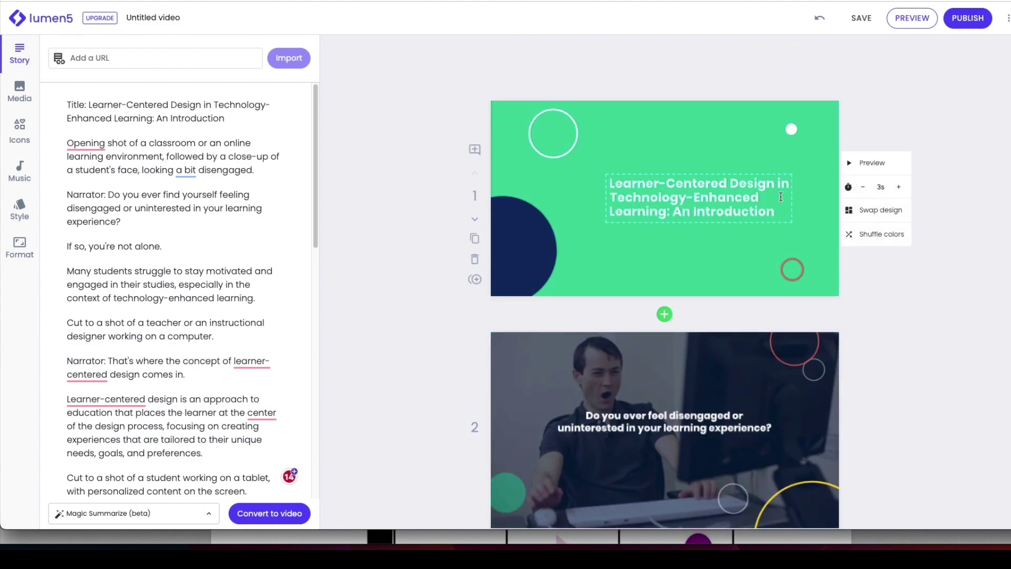
# Shuffle the colours of the title slide and slide 3 until they turn blue
pyautogui.click(881, 234)
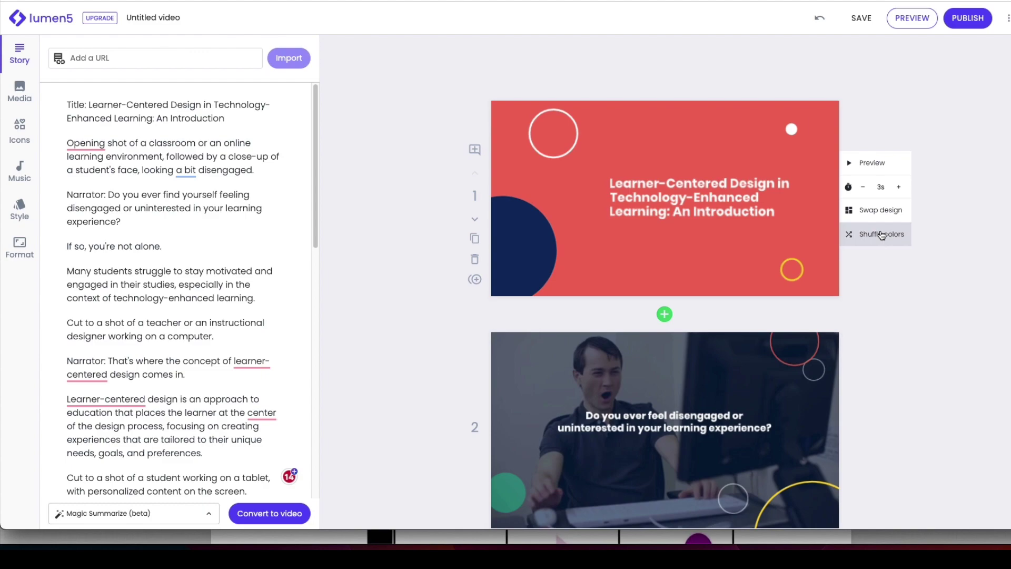
pyautogui.click(881, 234)
pyautogui.scroll(-7, 882, 237)
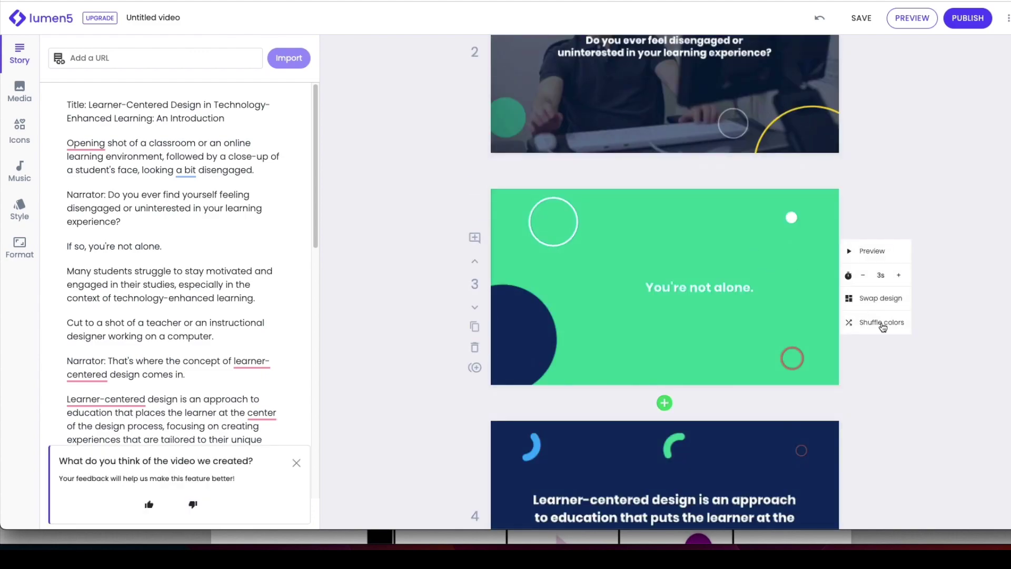
pyautogui.click(882, 327)
pyautogui.click(883, 327)
# Preview the 37-second draft video with Sunny Morning background music
pyautogui.scroll(8, 742, 237)
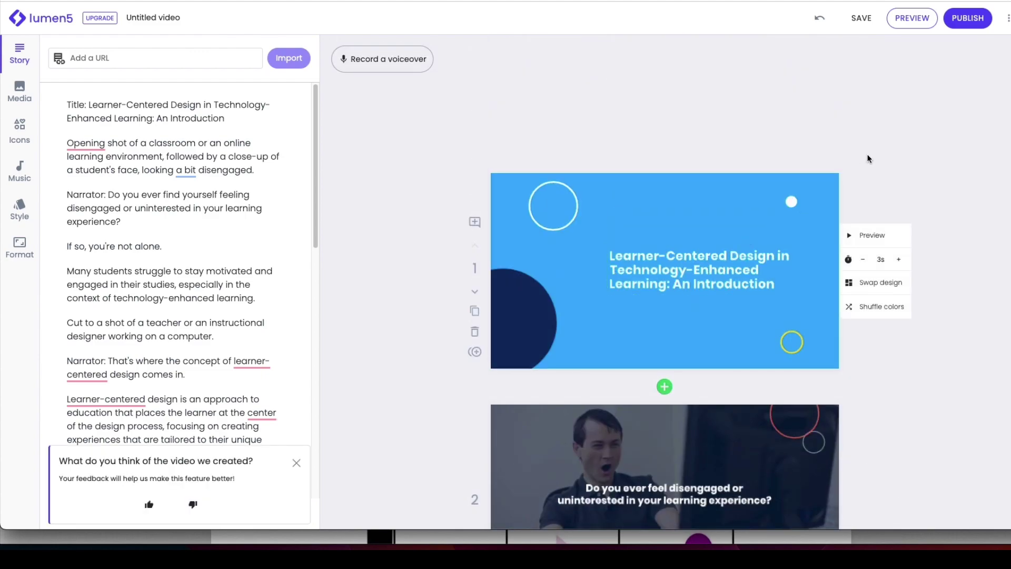
pyautogui.click(912, 18)
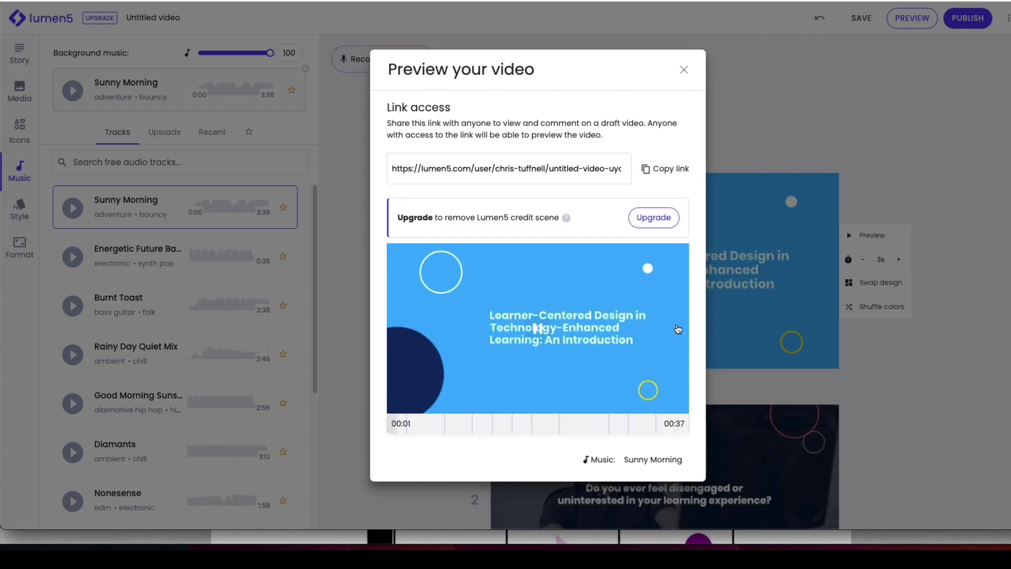